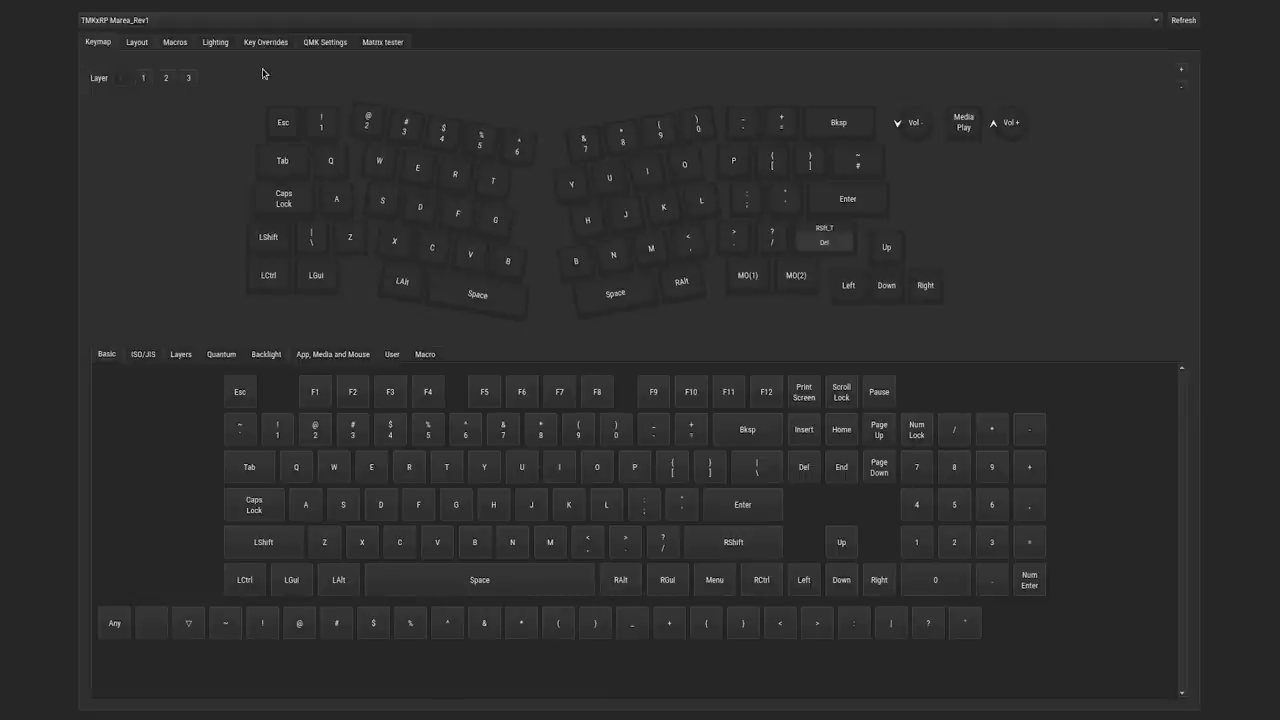
Set the underglow effect to Christmas in the keyboard's lighting settings
left_click(212, 43)
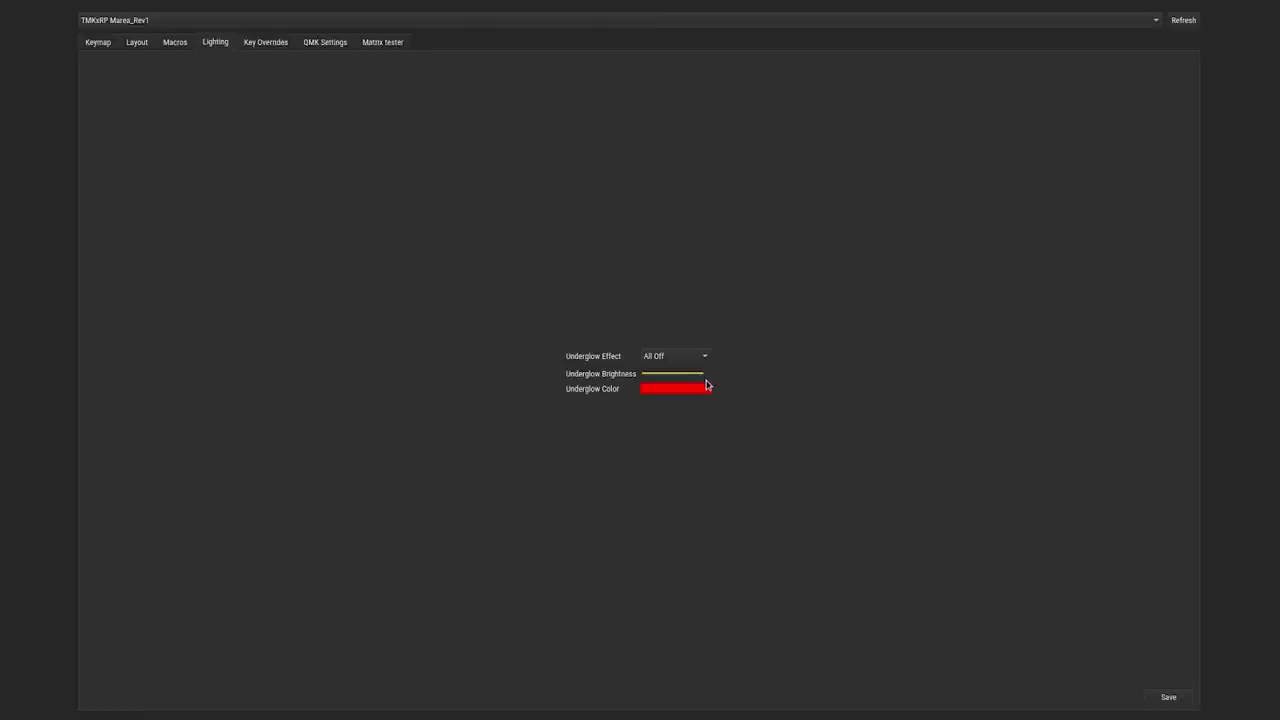
left_click(672, 357)
left_click(684, 592)
left_click(657, 357)
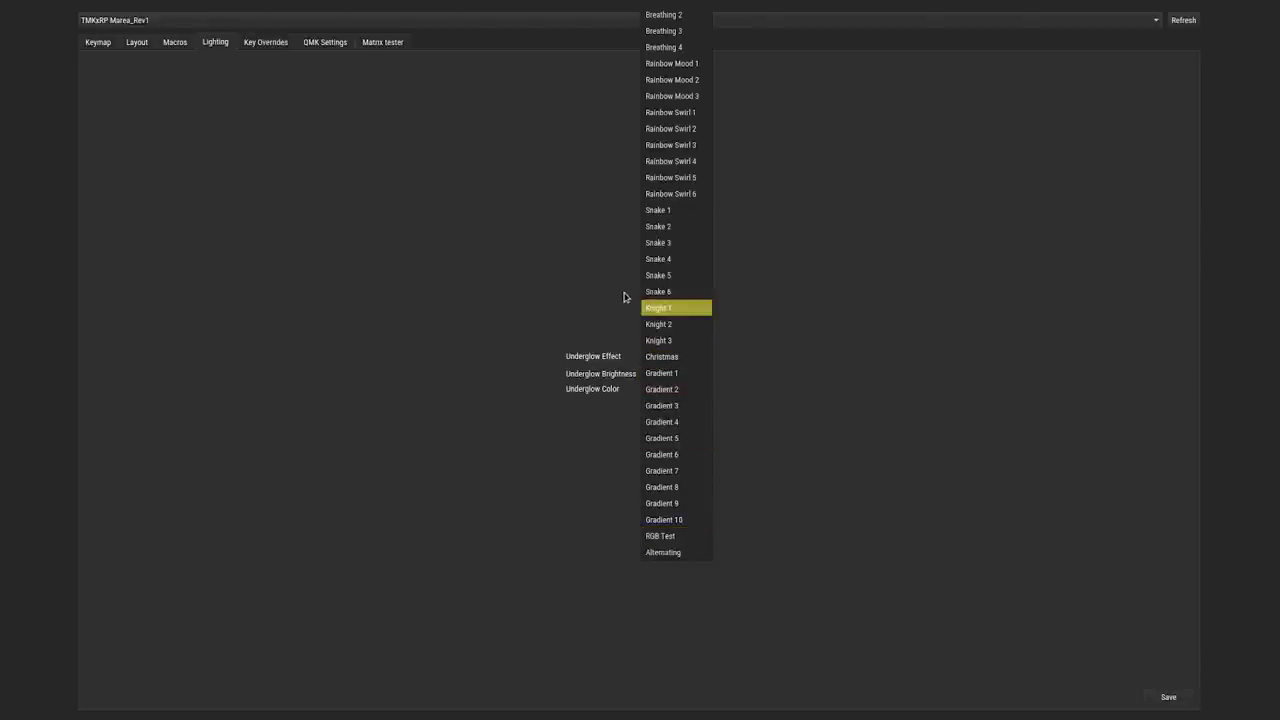
left_click(591, 234)
Set the underglow effect to Breathing 2 and pick yellow as the underglow color
left_click(665, 360)
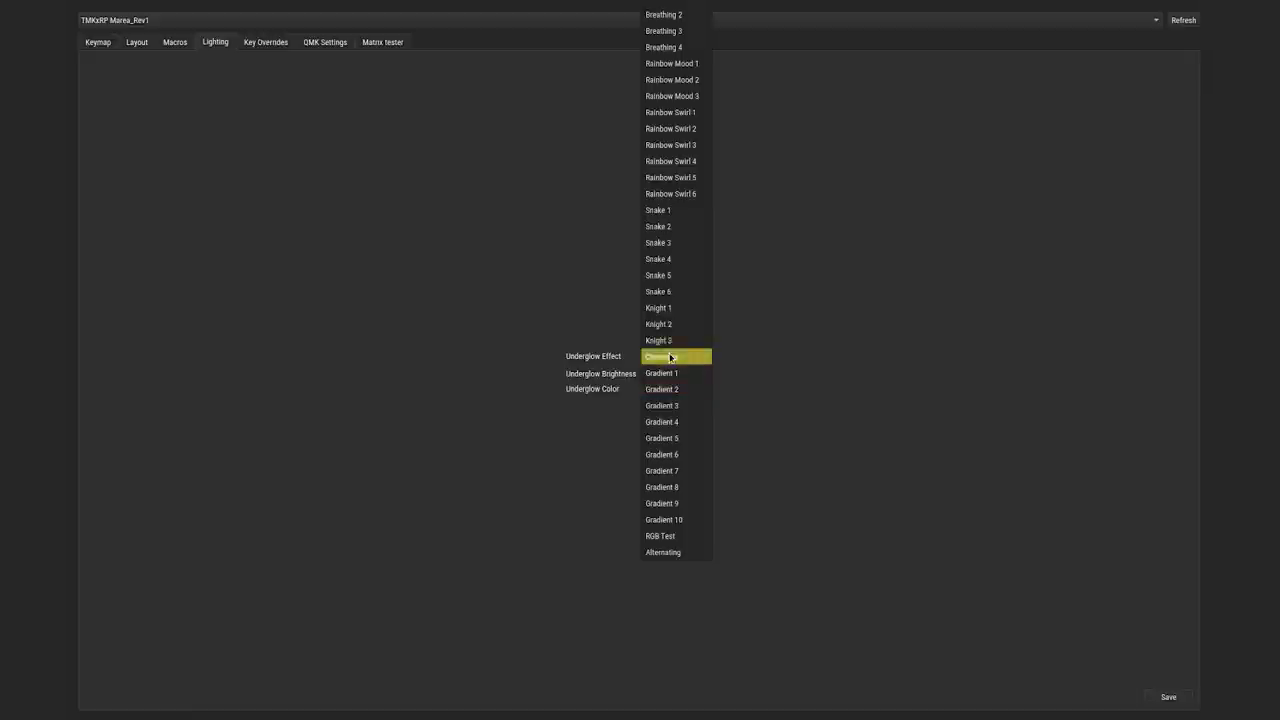
left_click(686, 22)
left_click(702, 396)
left_click(793, 211)
left_click(759, 437)
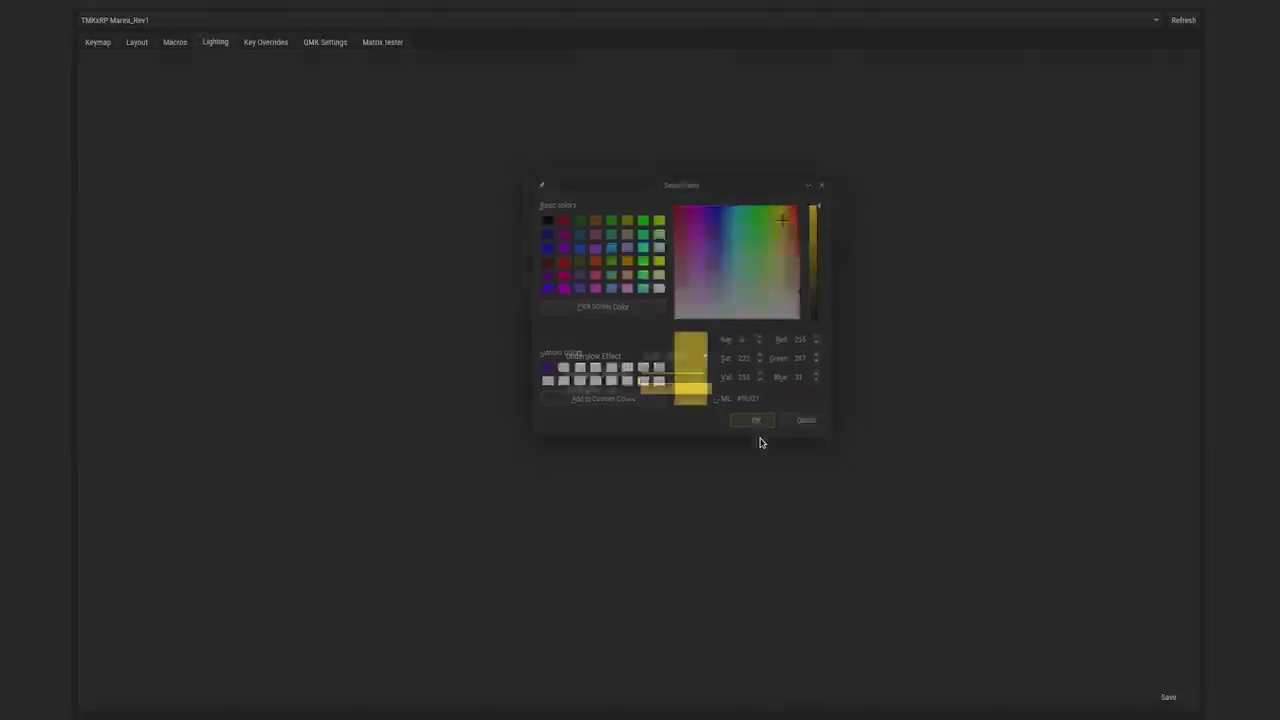
Set the underglow brightness to maximum and the underglow effect to All Off
left_click_drag(658, 381, 706, 372)
left_click(668, 356)
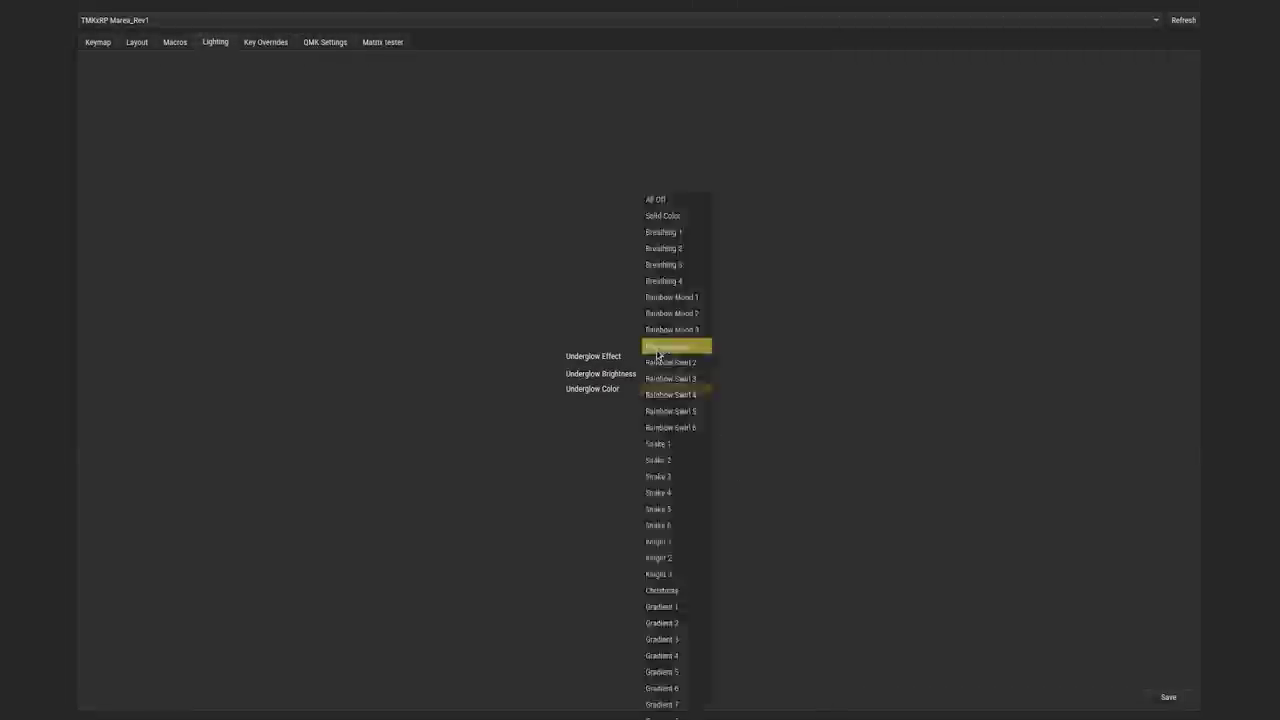
left_click(668, 198)
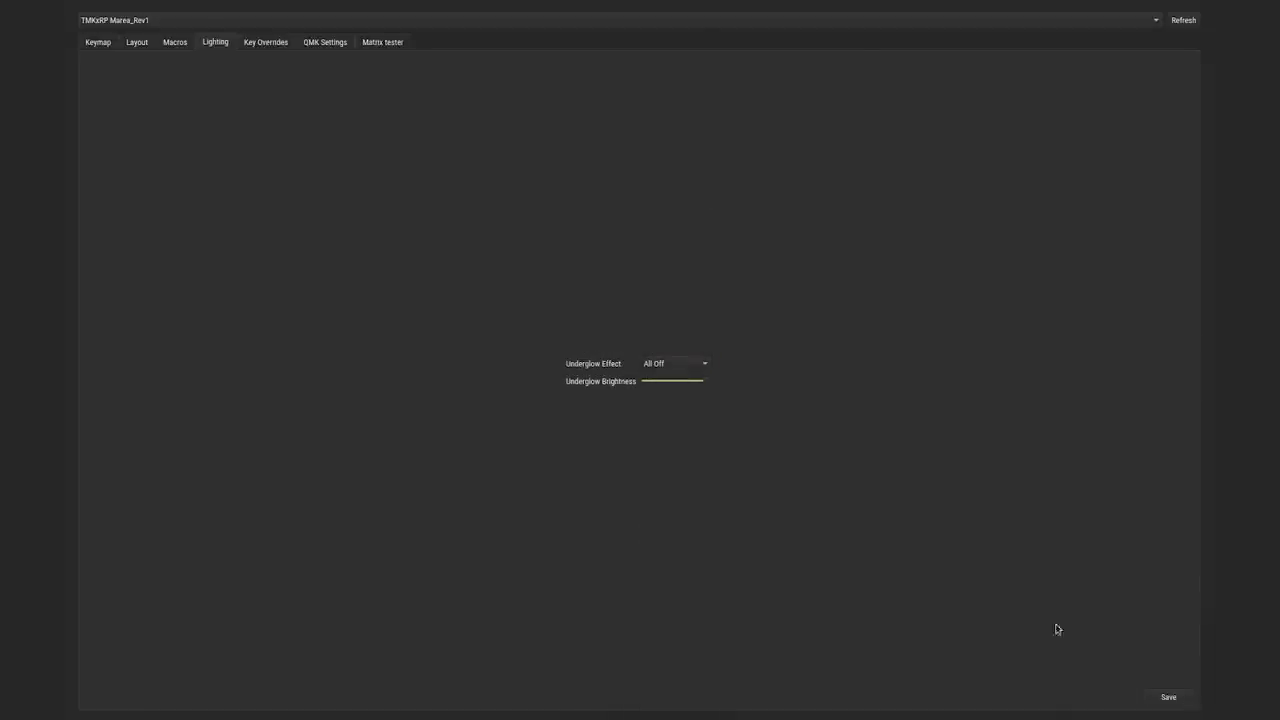
Look over the key overrides, QMK settings and matrix tester pages
left_click(260, 44)
left_click(325, 43)
left_click(385, 45)
Try out the ISO Enter and Split Left Shift layout options, leaving only Split Left Shift enabled
left_click(137, 43)
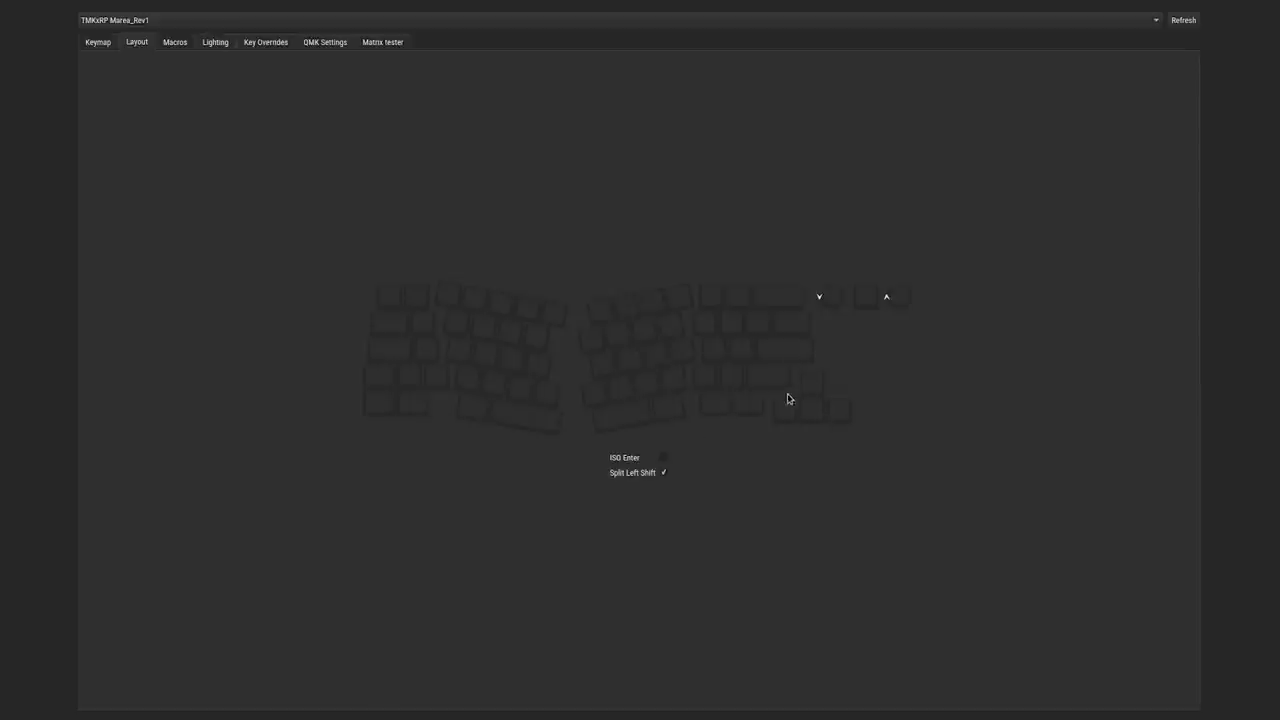
left_click(664, 457)
left_click(665, 472)
left_click(663, 472)
left_click(664, 458)
left_click(666, 476)
Examine the keycode categories available for the keymap, from ISO/JIS, layers and backlight to media and macros, ending with the basic set
left_click(96, 43)
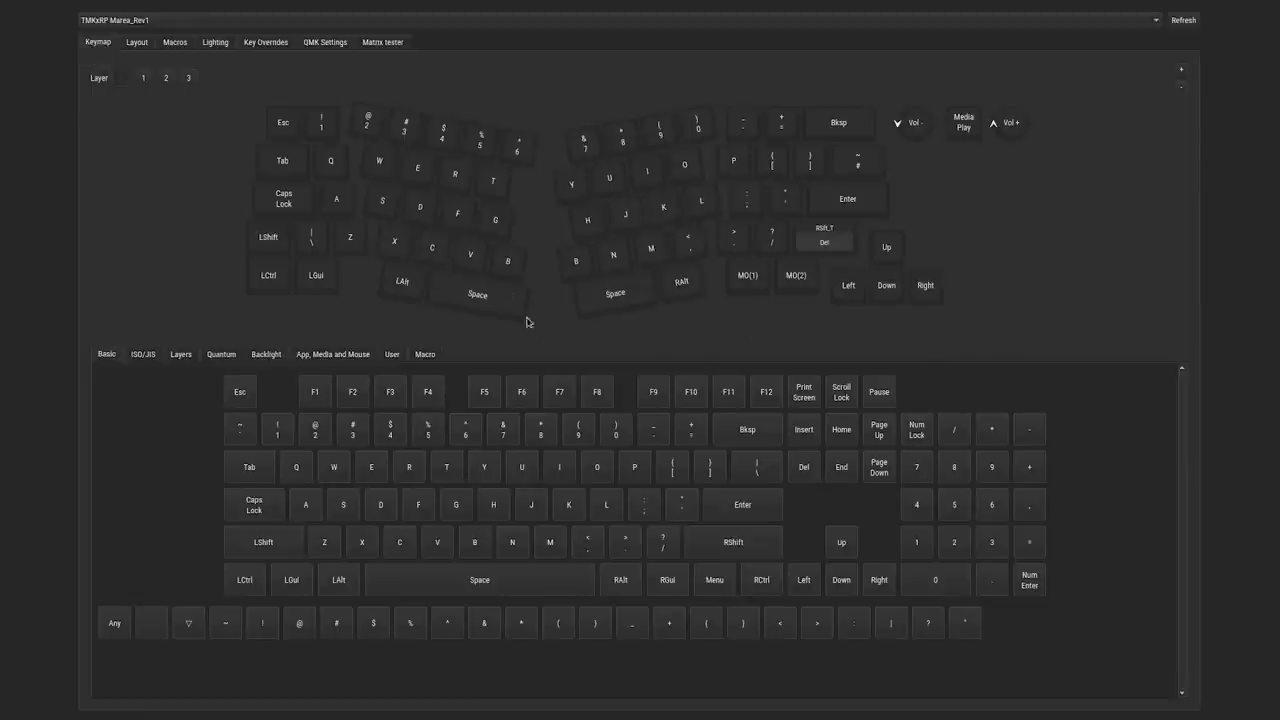
left_click(140, 360)
left_click(180, 357)
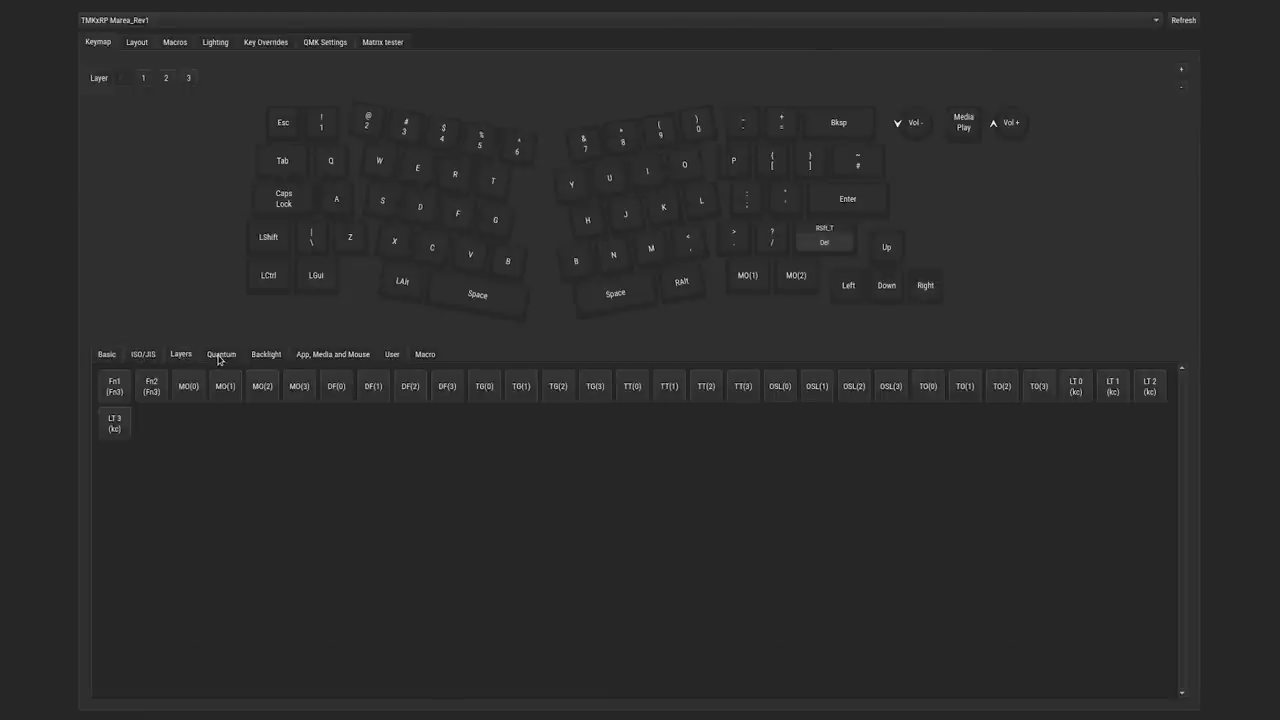
left_click(265, 356)
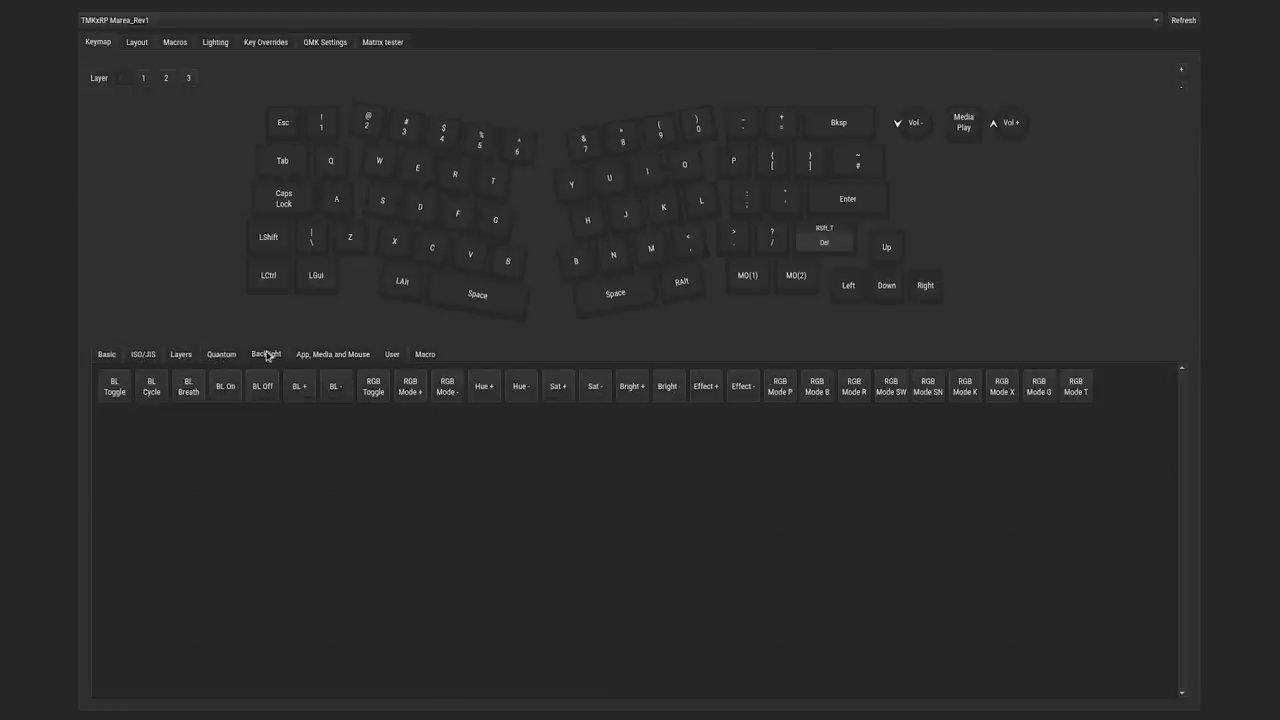
left_click(335, 360)
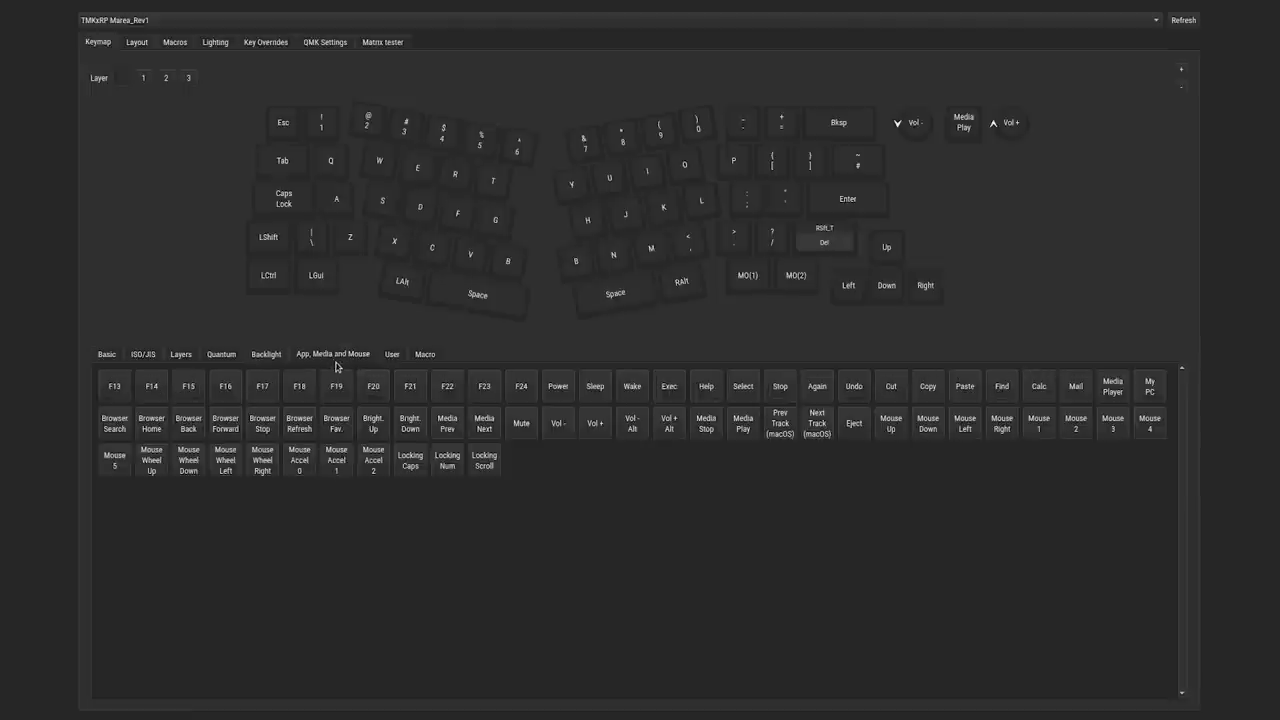
left_click(394, 357)
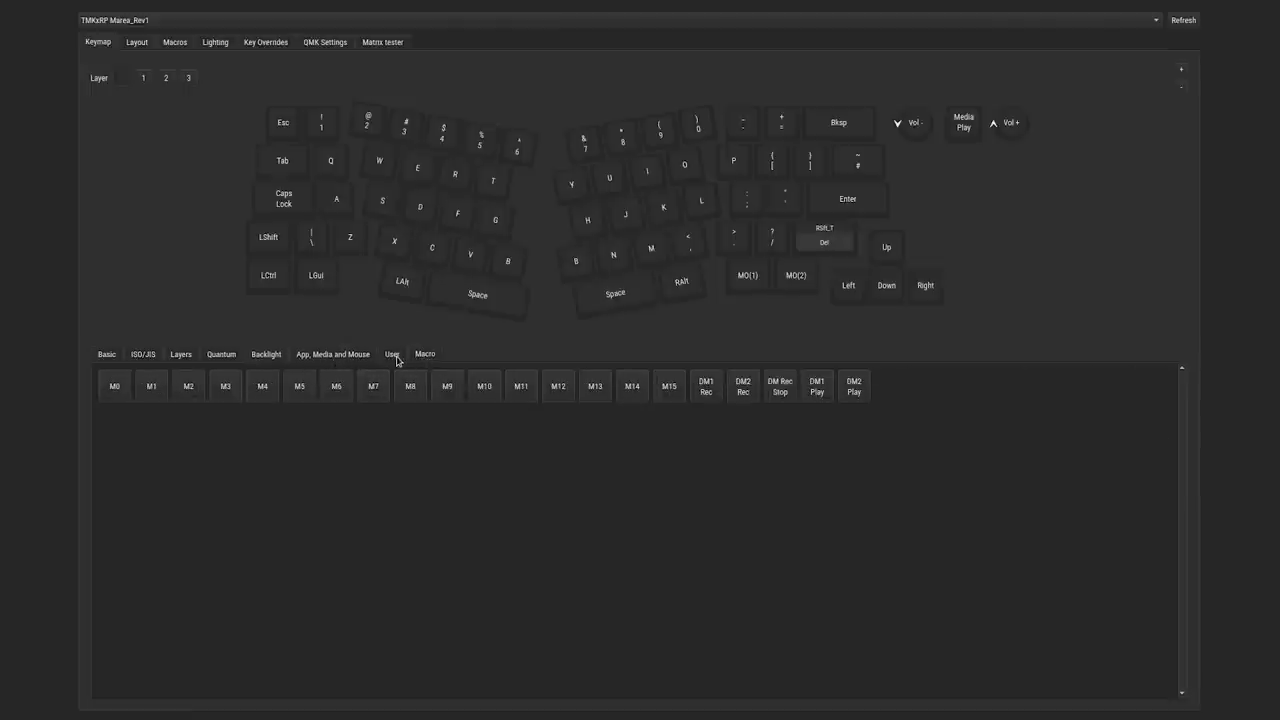
left_click(107, 356)
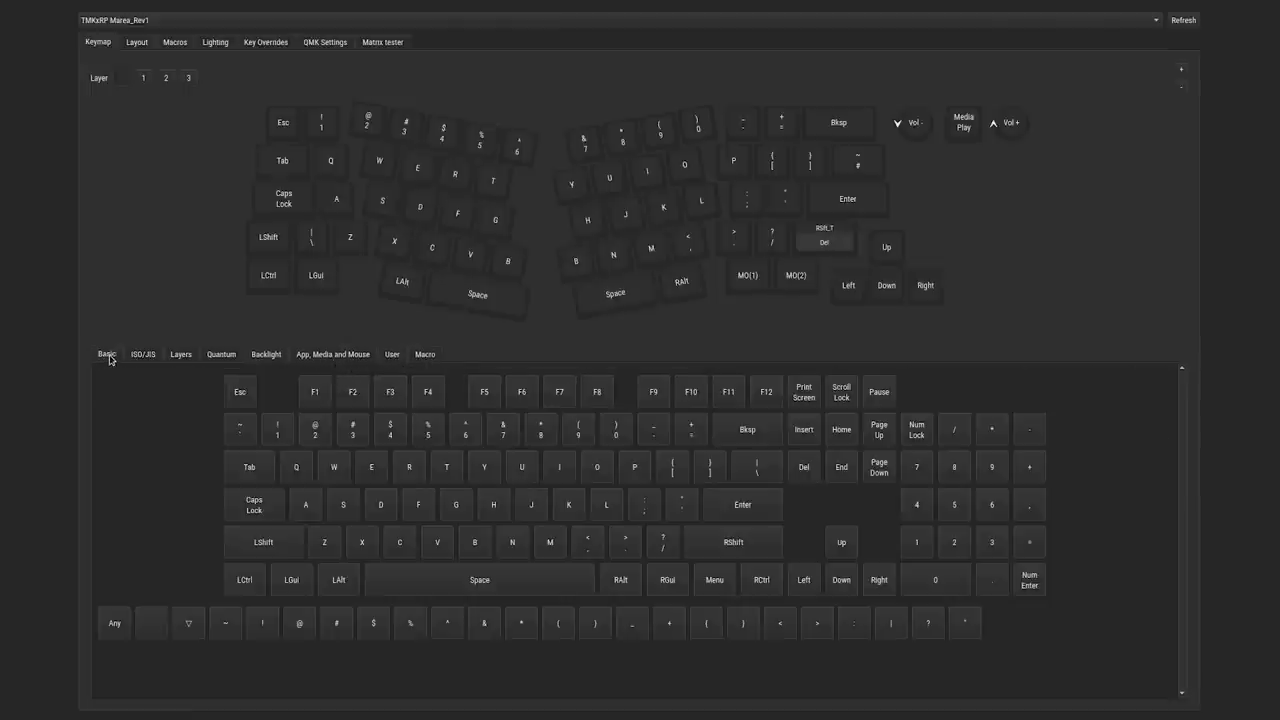
Try remapping the B key on the keyboard's right half to Left Alt and to number pad 5
left_click(575, 265)
left_click(340, 593)
key("BackSpace")
left_click(578, 264)
left_click(954, 512)
Try remapping the same right-half key to the Mute and Find keycodes
left_click(580, 264)
left_click(355, 355)
left_click(520, 425)
left_click(578, 258)
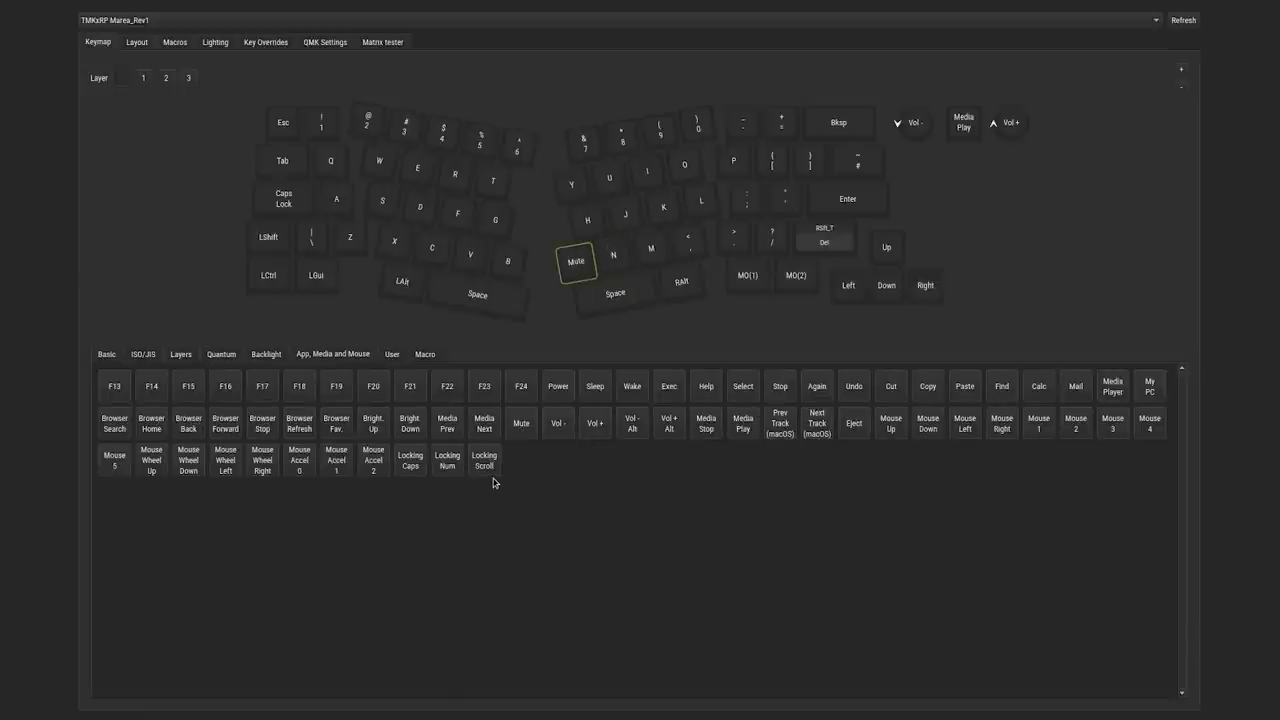
left_click(1010, 389)
Assign the basic B keycode back to the right-half key and clear the key selection
left_click(580, 262)
left_click(107, 355)
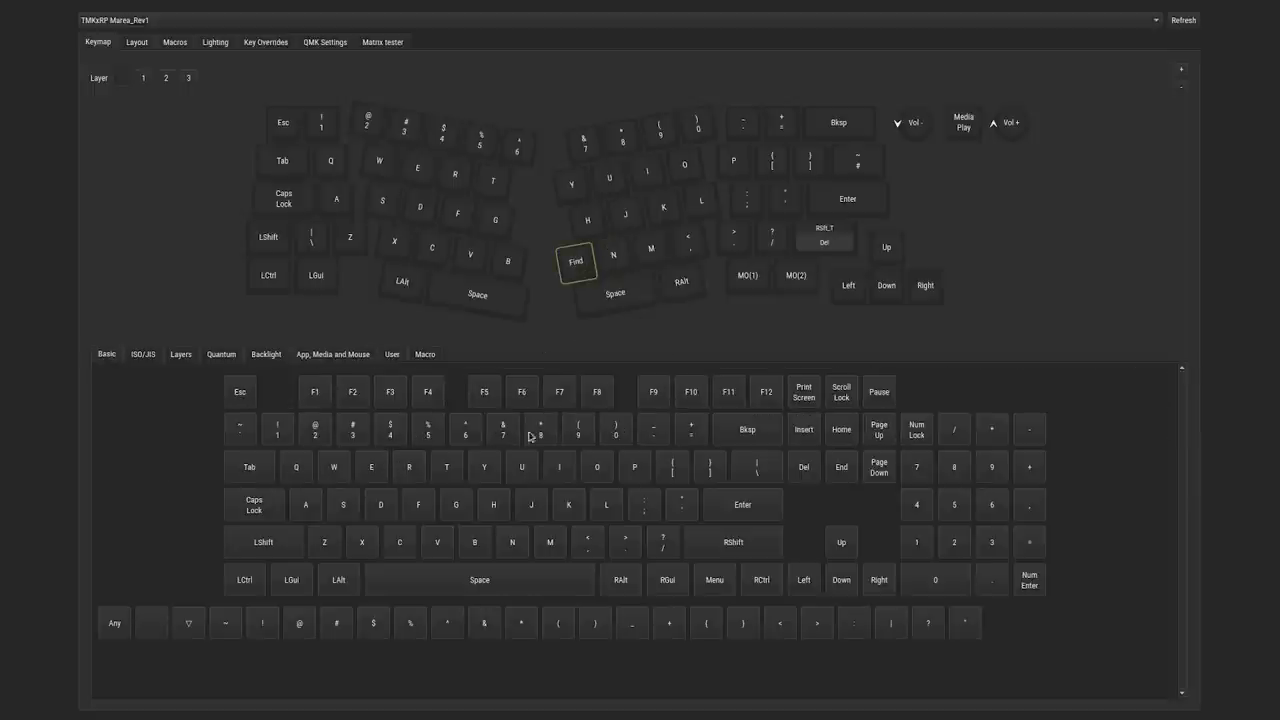
left_click(480, 544)
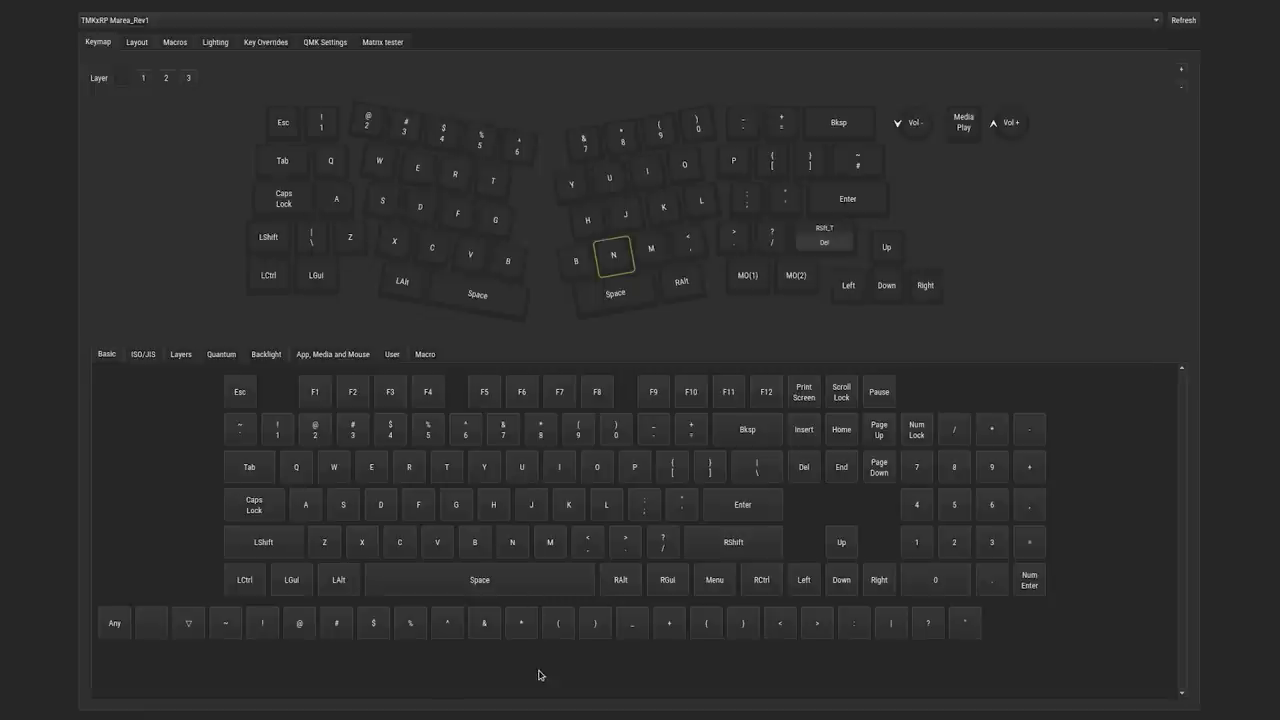
left_click(582, 328)
Select the right Shift key's Del tap action and look over the macros, layout, key overrides, QMK, matrix tester and lighting pages
left_click(831, 246)
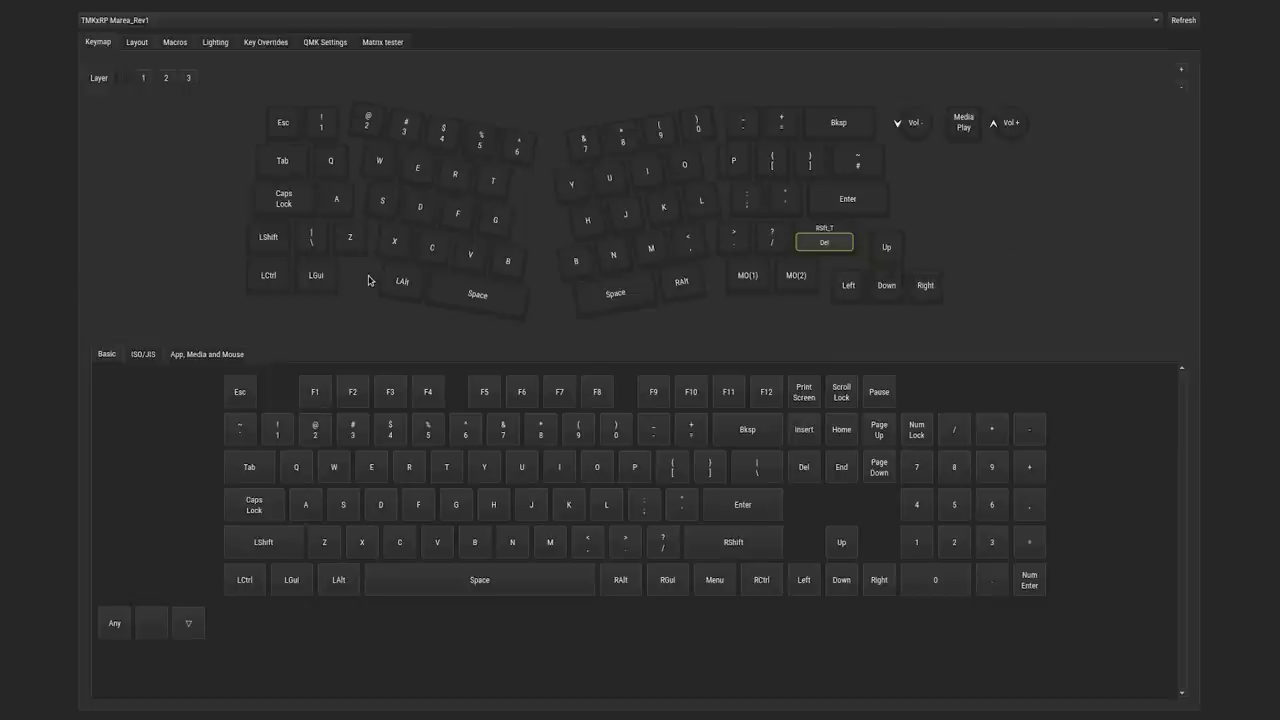
left_click(175, 42)
left_click(137, 44)
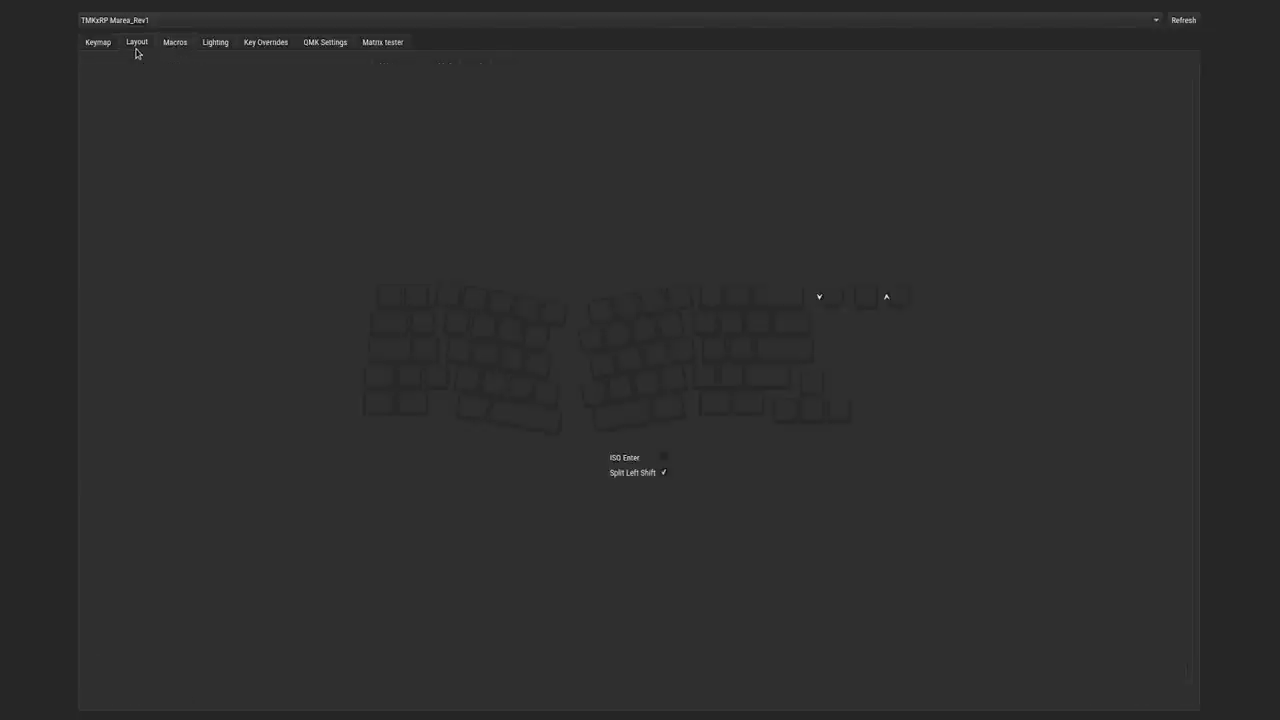
left_click(266, 42)
left_click(325, 42)
left_click(382, 42)
left_click(218, 44)
Examine the keycode categories offered for the Del tap action in the keymap and select the Enter key for comparison
left_click(100, 48)
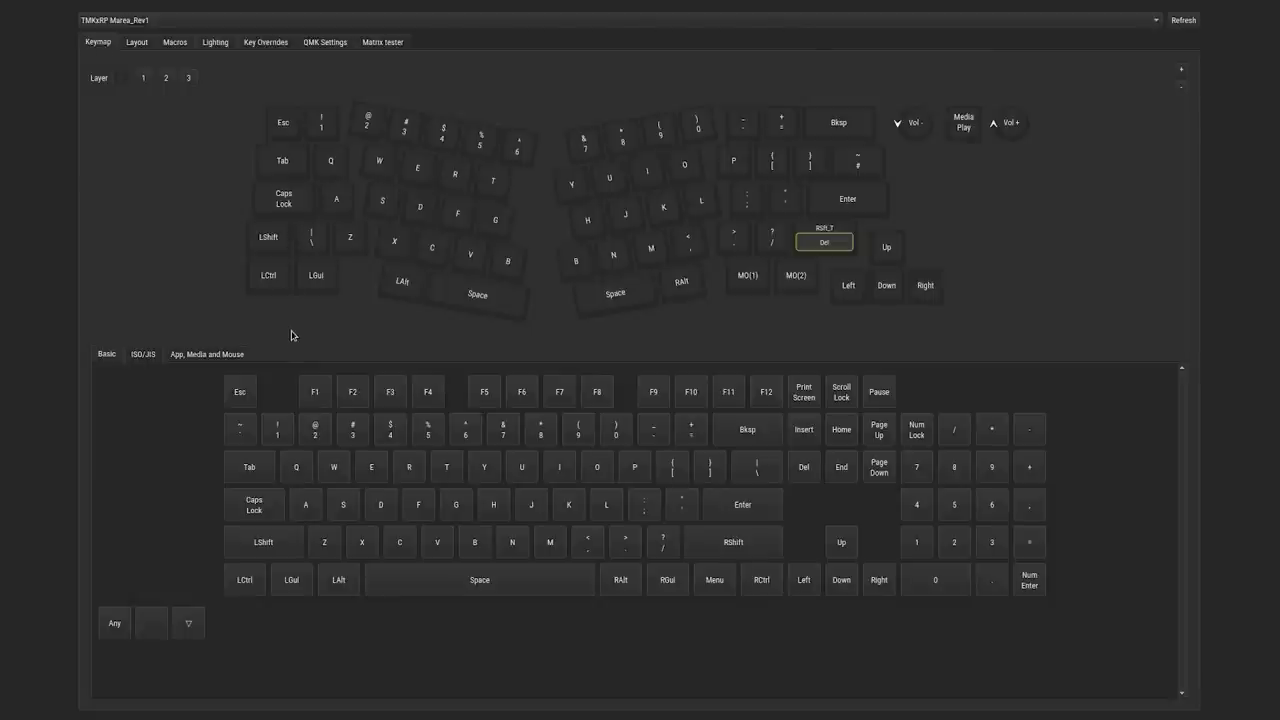
left_click(216, 355)
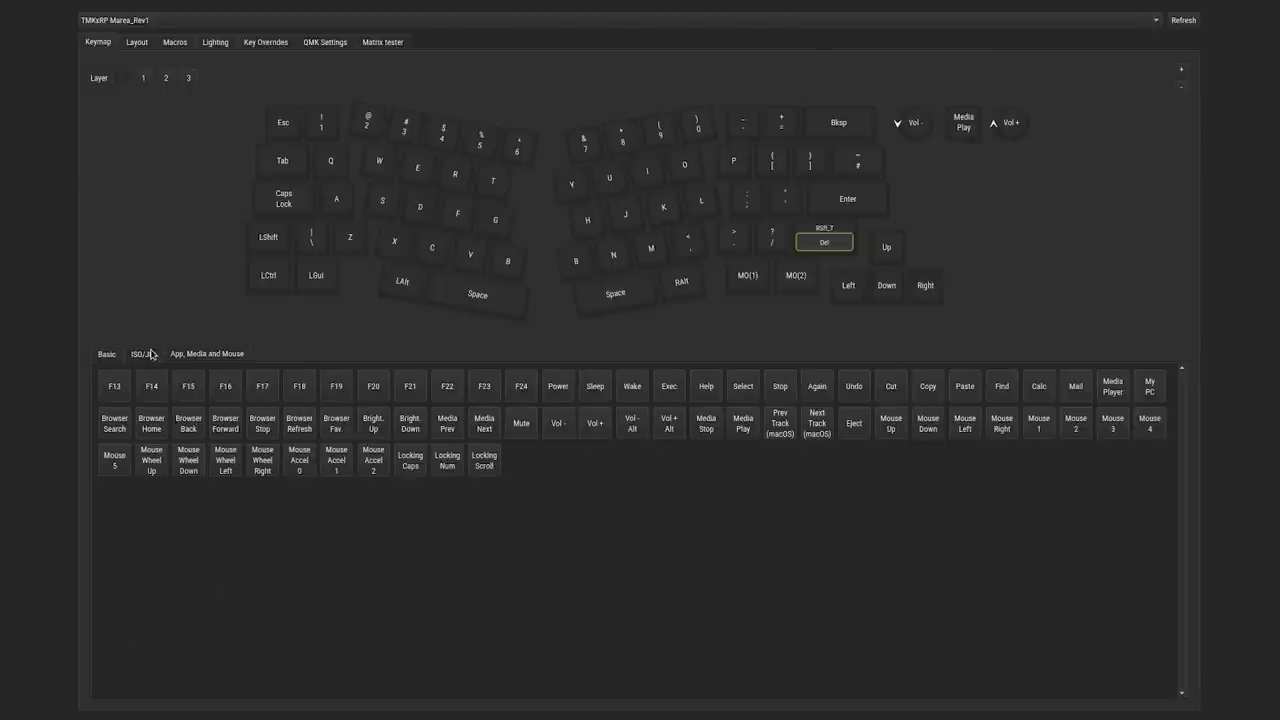
left_click(150, 354)
left_click(105, 354)
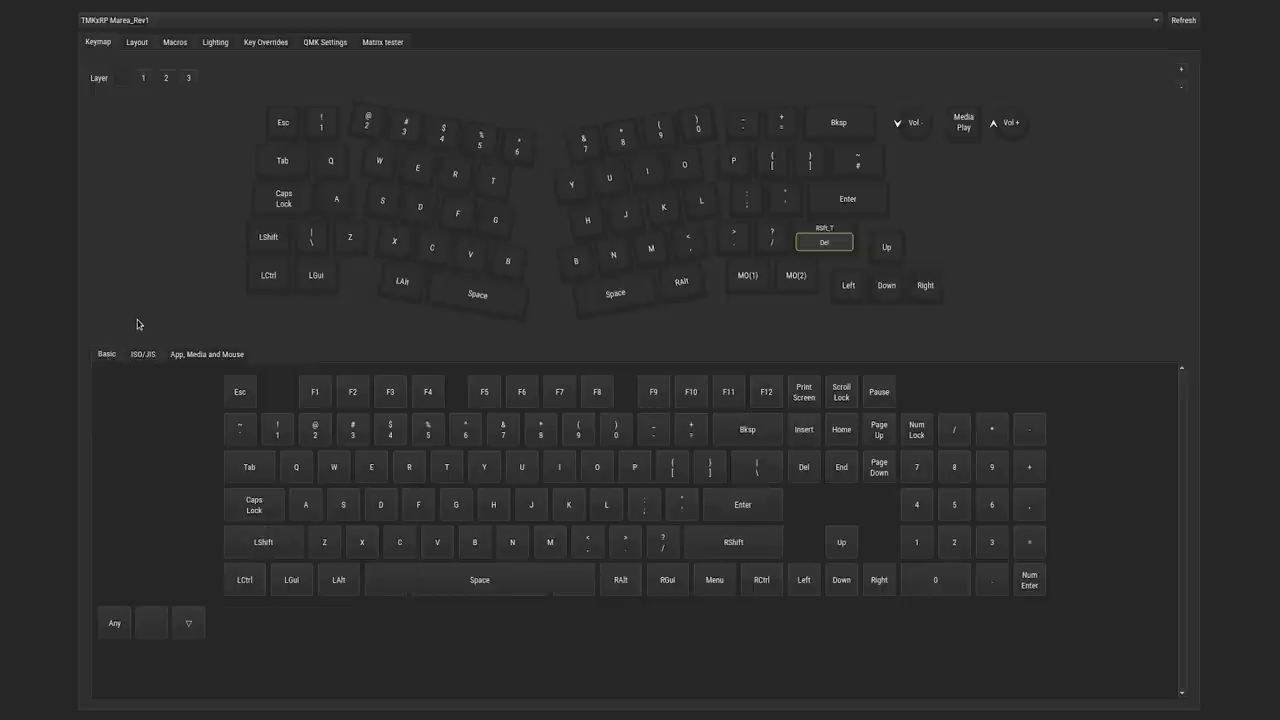
left_click(848, 204)
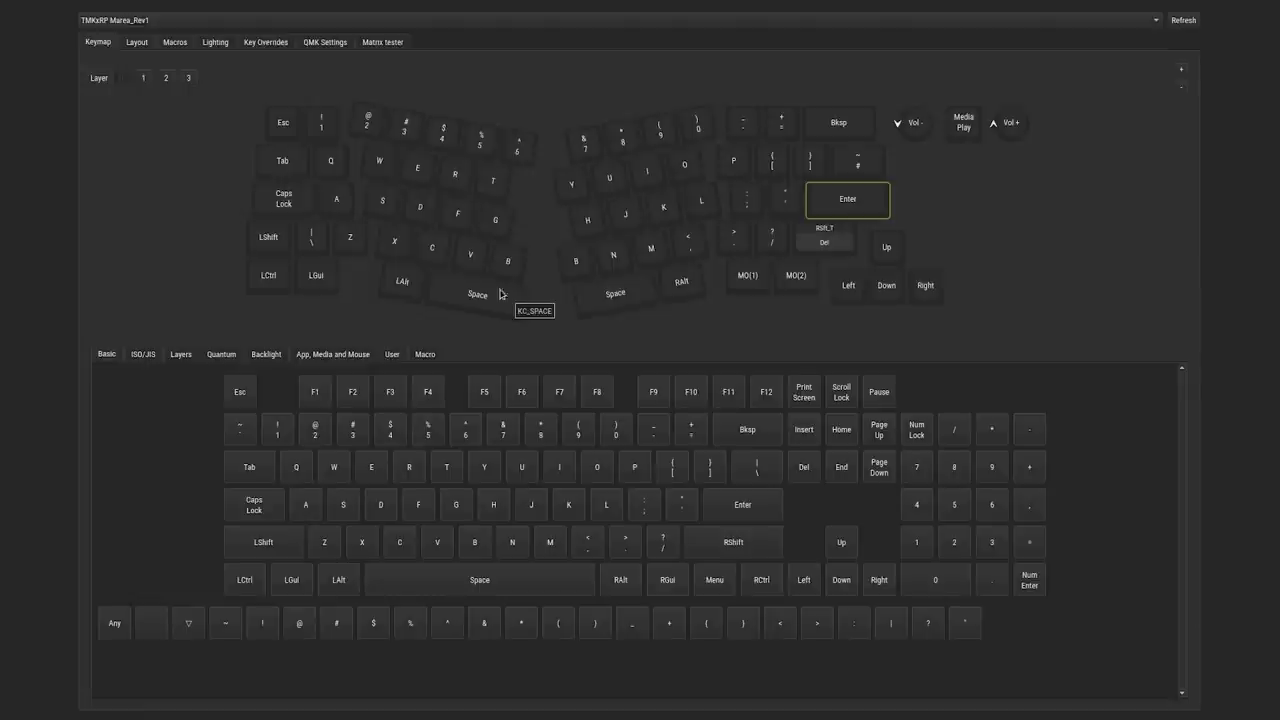
Look at the security and file commands, start saving the current layout as a Vial layout file, and cancel the save
left_click(190, 2)
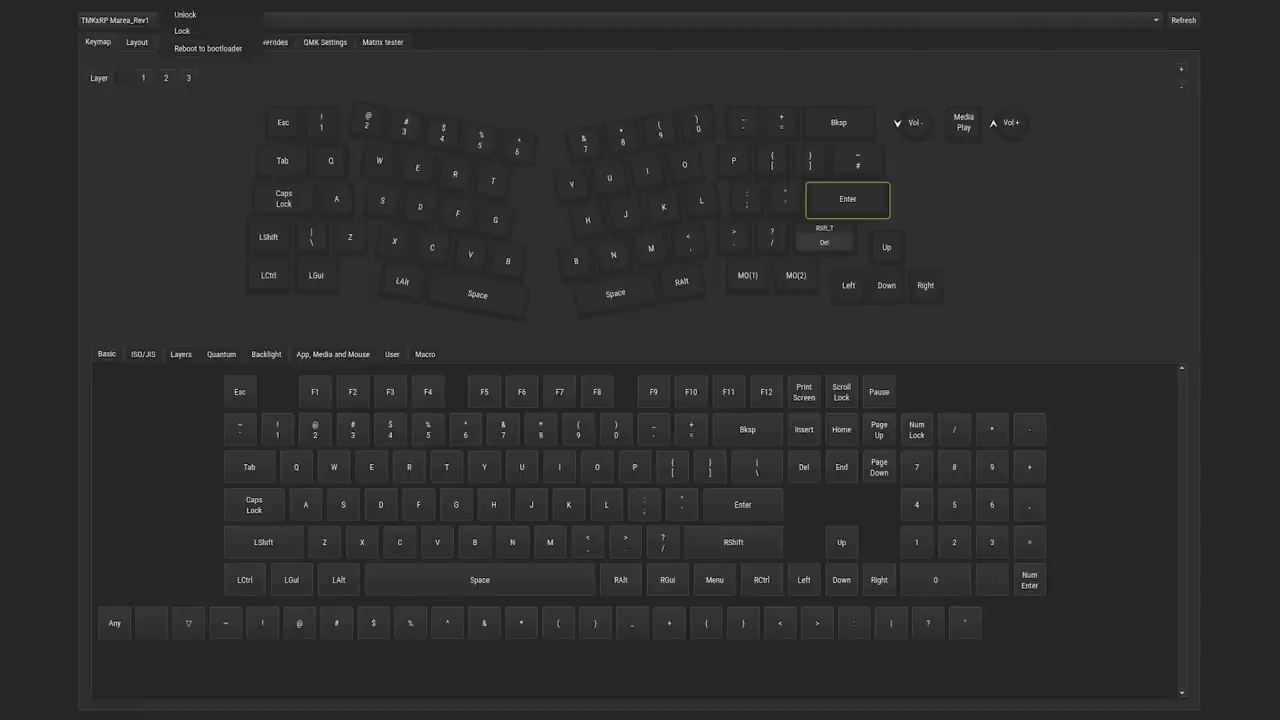
mouse_move(115, 2)
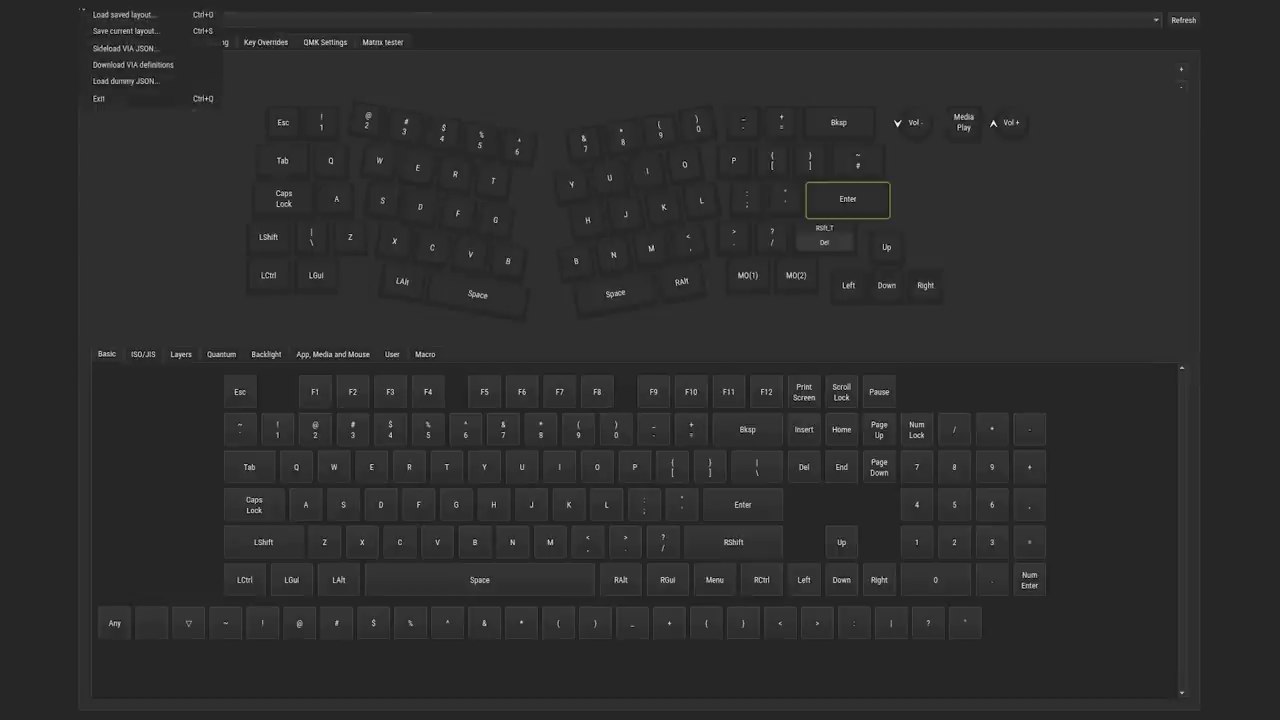
left_click(113, 38)
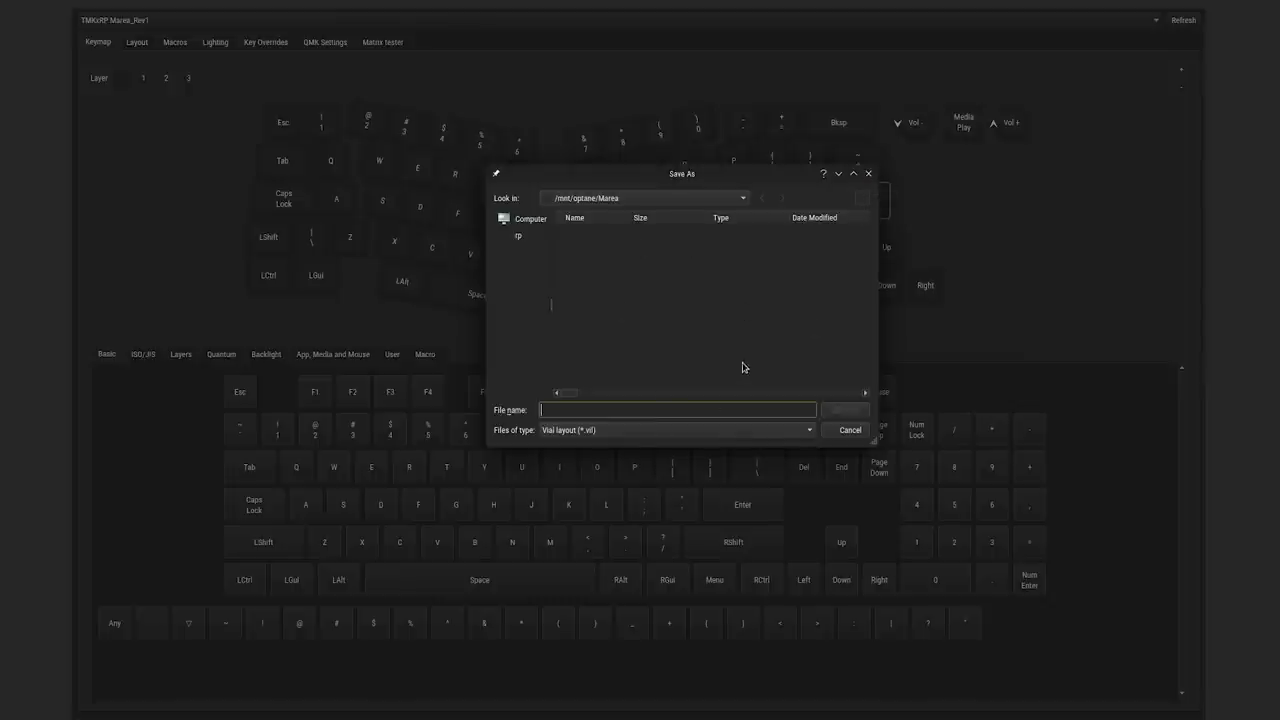
left_click(868, 173)
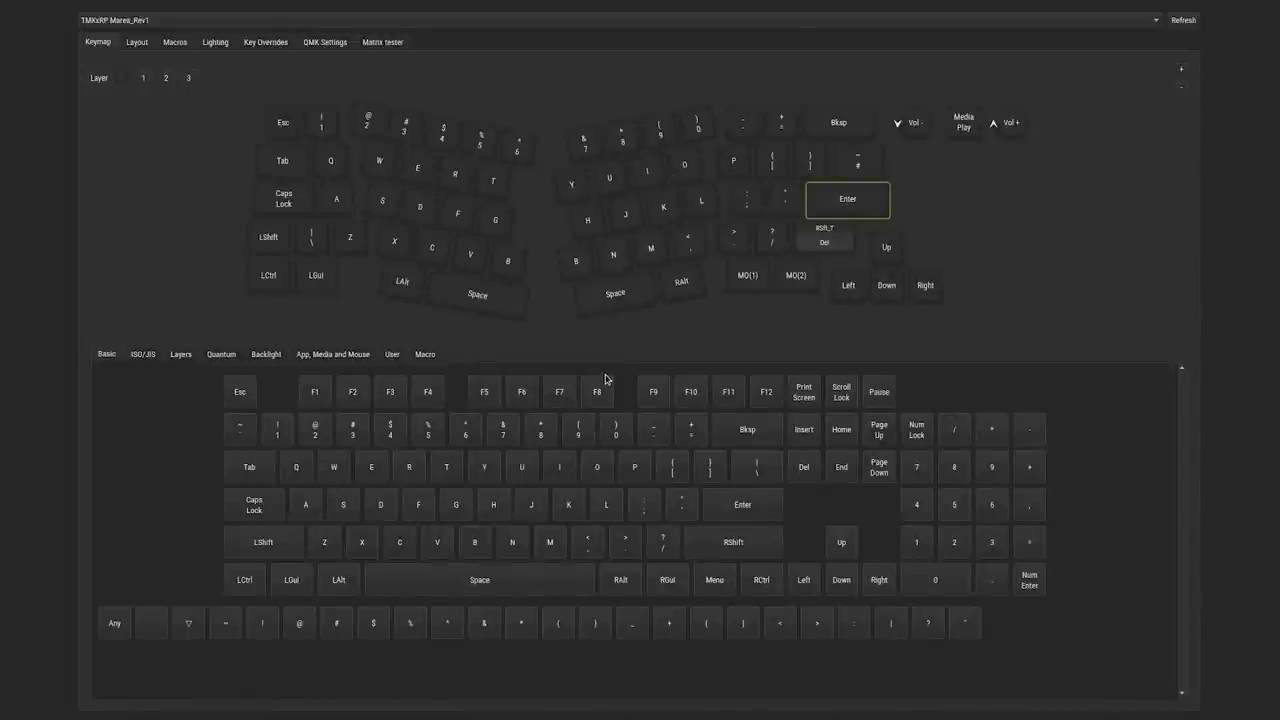